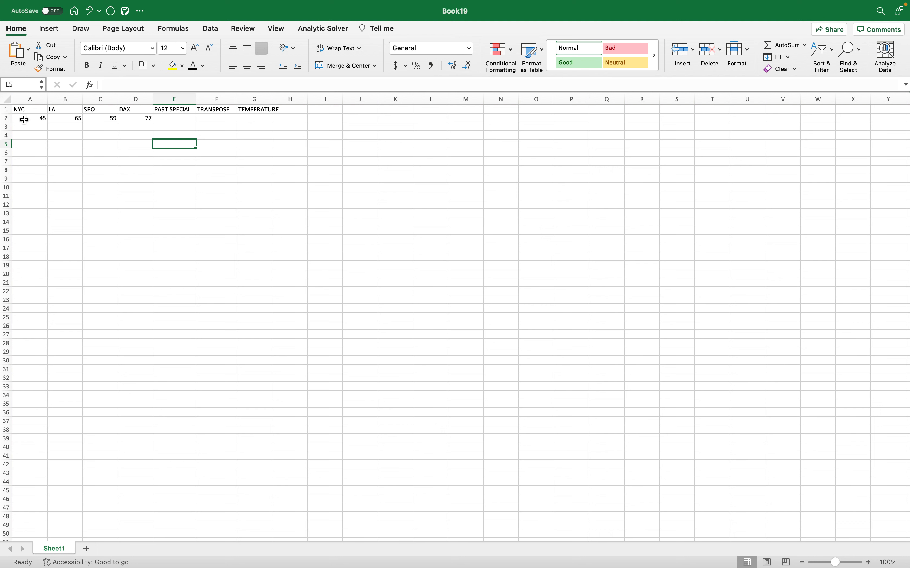
pyautogui.click(183, 111)
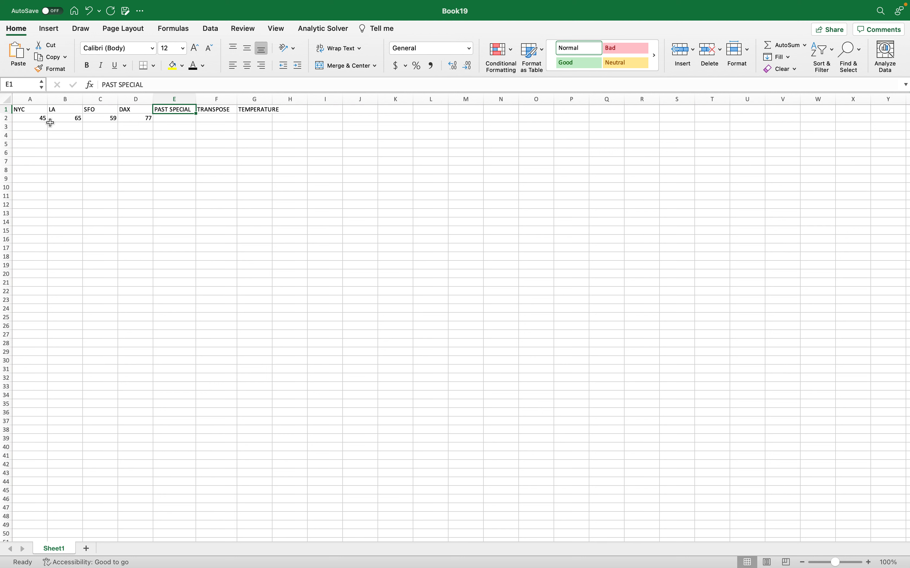
pyautogui.moveTo(17, 110); pyautogui.dragTo(128, 109)
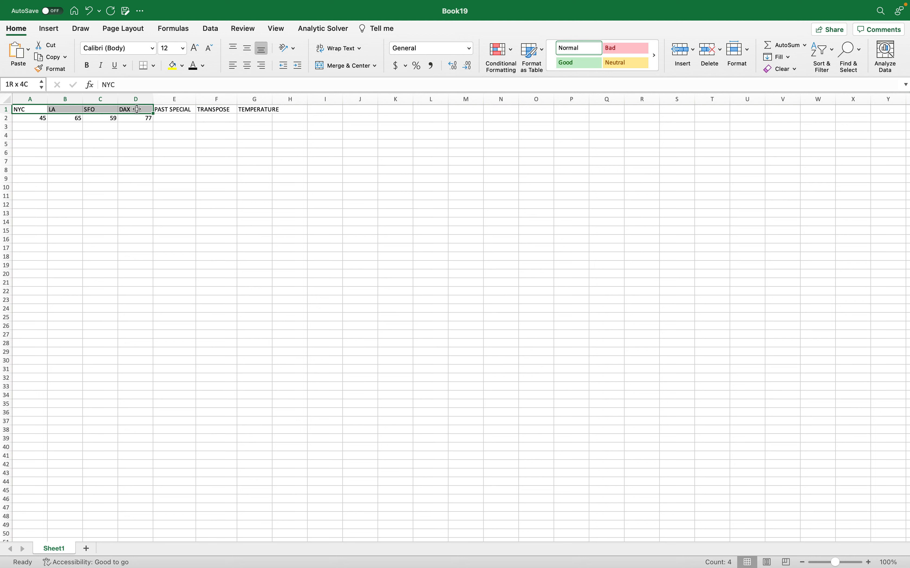
pyautogui.click(34, 116)
pyautogui.moveTo(33, 117); pyautogui.dragTo(130, 118)
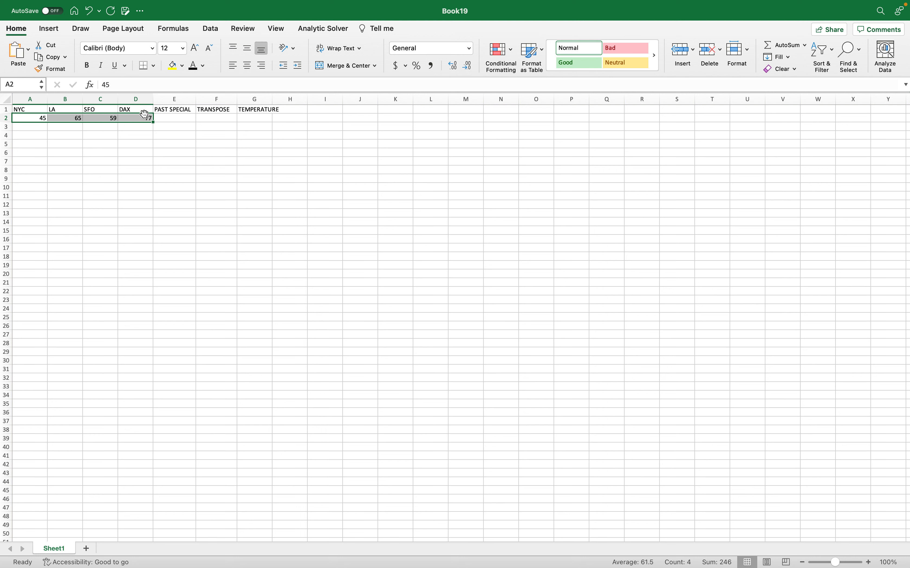
pyautogui.click(22, 110)
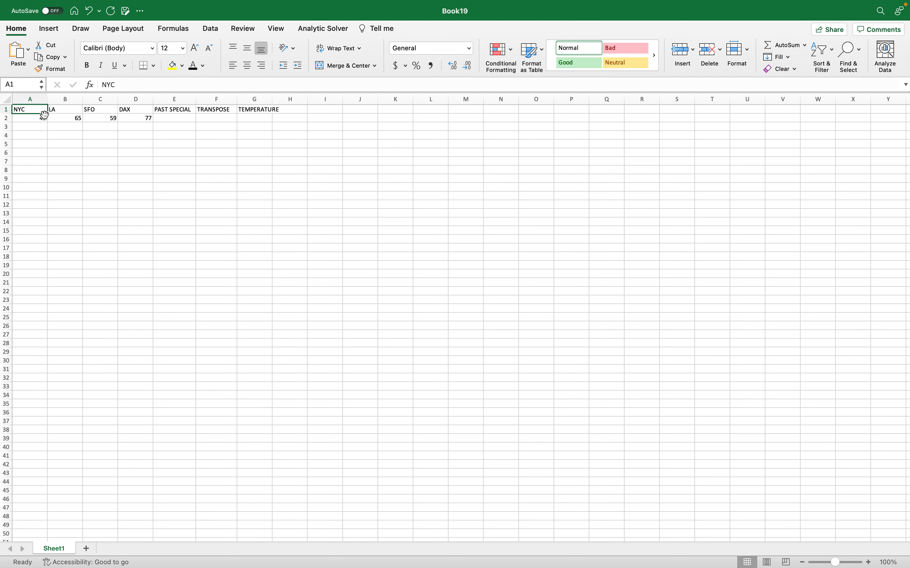
# Copy the city names in A1:D1 and paste them transposed down the PAST SPECIAL column starting at E2
pyautogui.moveTo(35, 110); pyautogui.dragTo(122, 109)
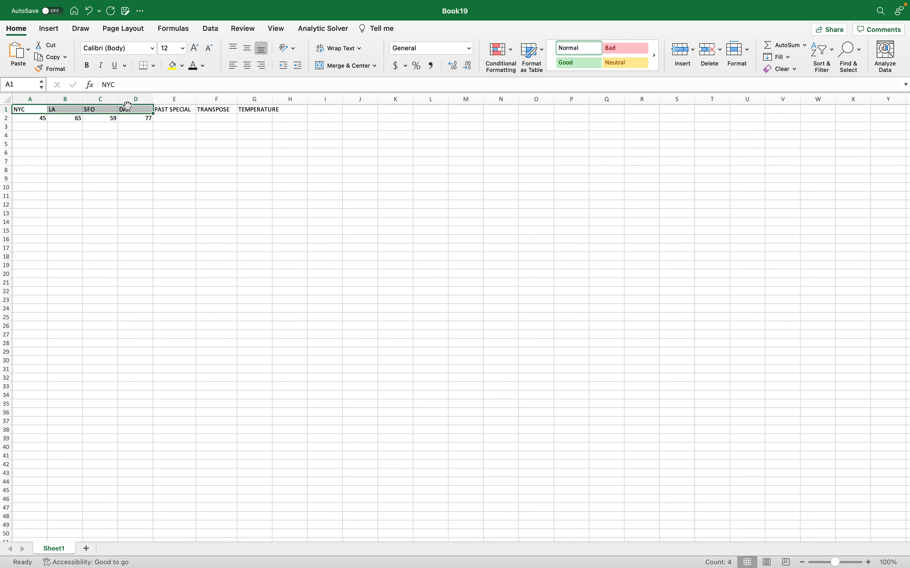
pyautogui.press('super+c')
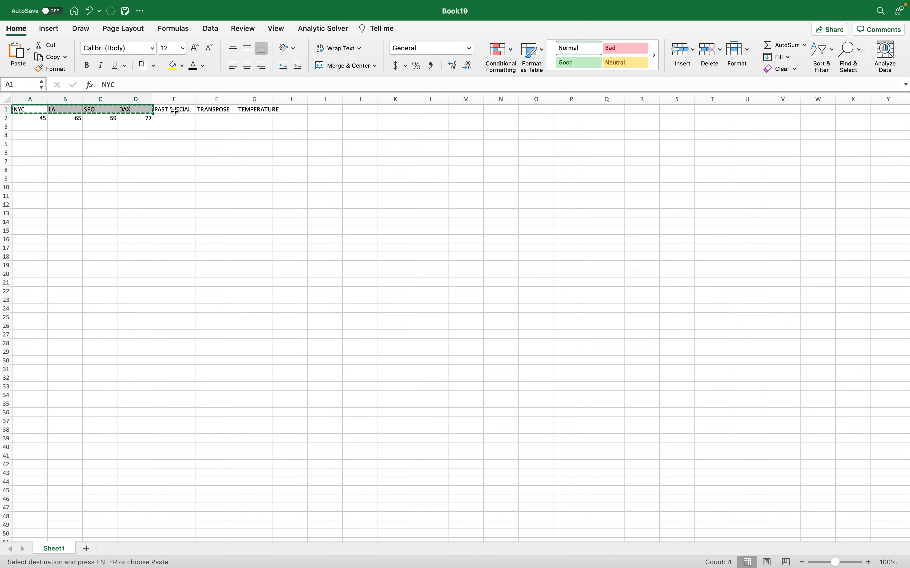
pyautogui.click(171, 117)
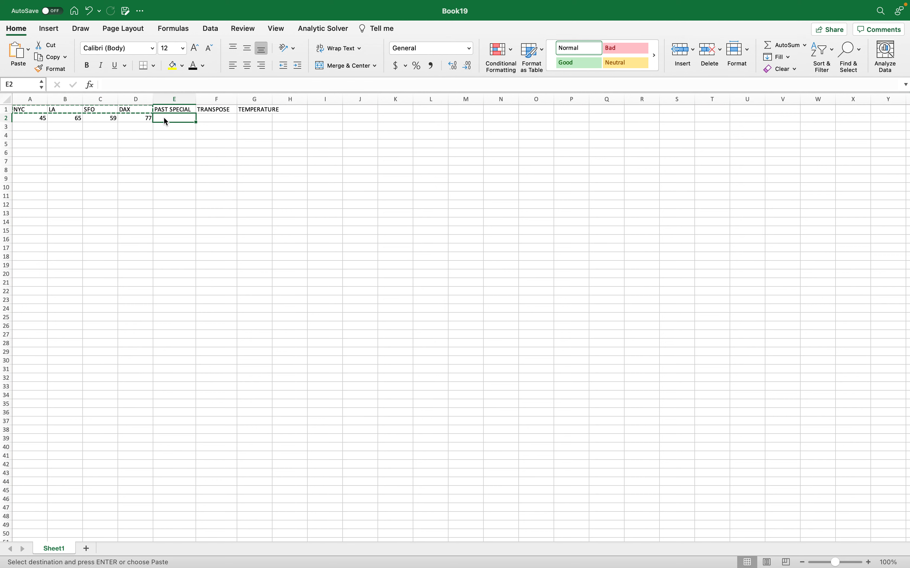
pyautogui.rightClick(165, 119)
pyautogui.moveTo(274, 161)
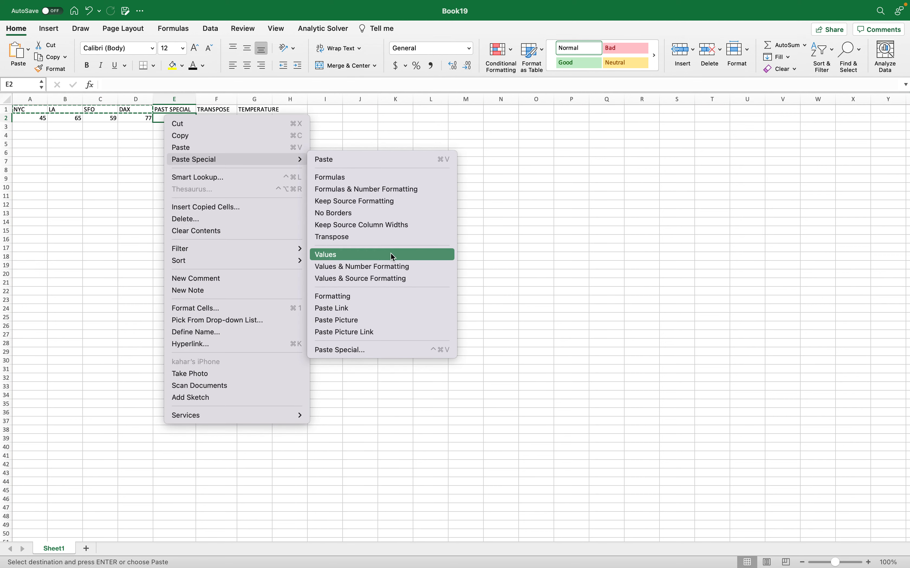
pyautogui.click(343, 234)
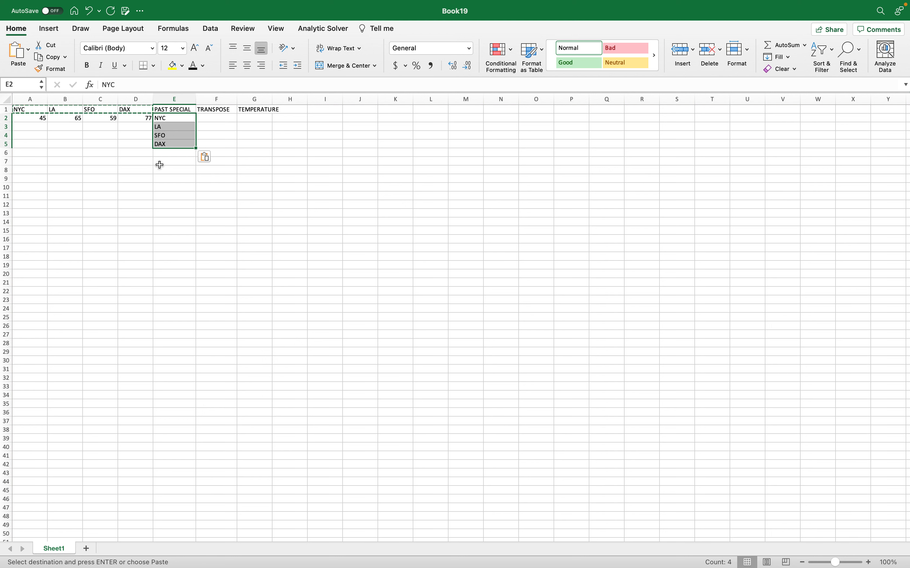
pyautogui.click(167, 177)
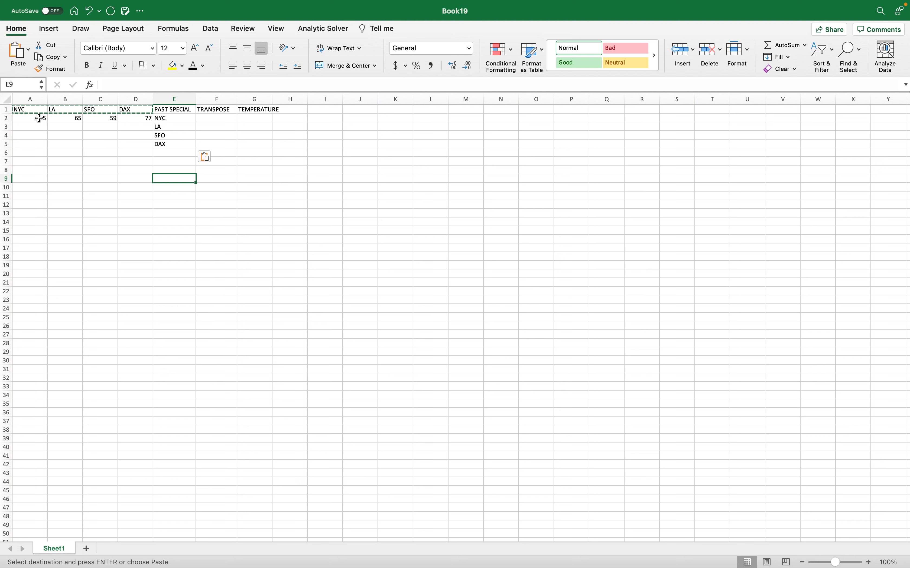
# Copy the temperatures in A2:D2 and paste them transposed down the TEMPERATURE column starting at G2
pyautogui.moveTo(34, 118); pyautogui.dragTo(129, 118)
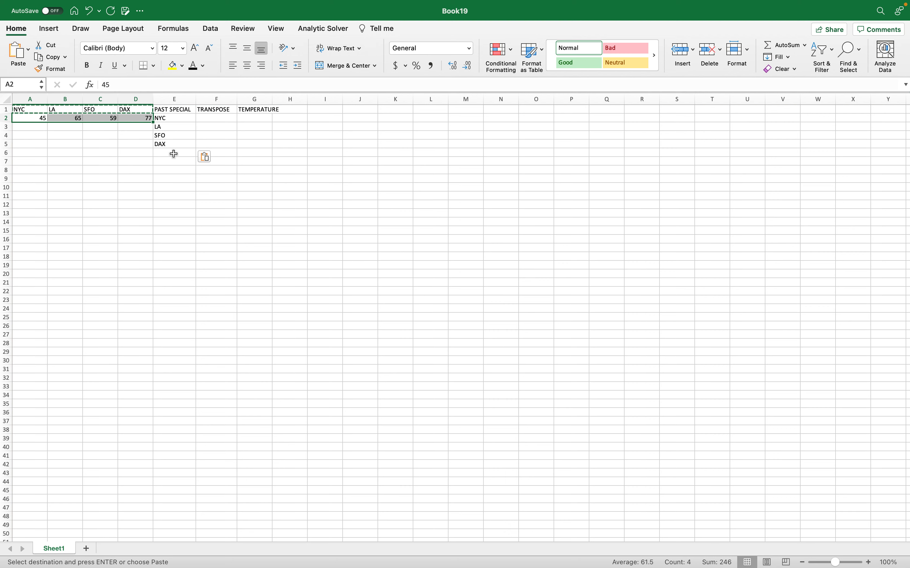
pyautogui.click(248, 119)
pyautogui.rightClick(248, 123)
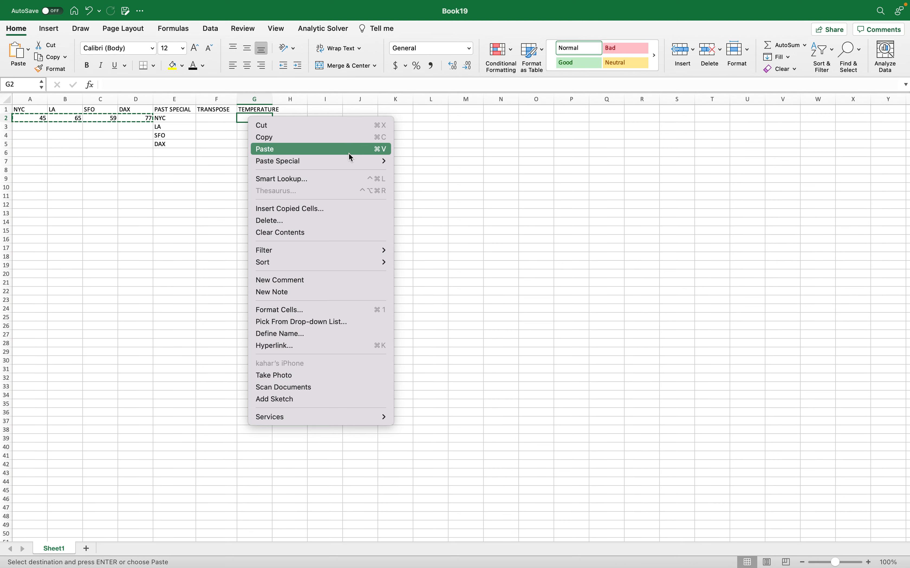
pyautogui.moveTo(357, 158)
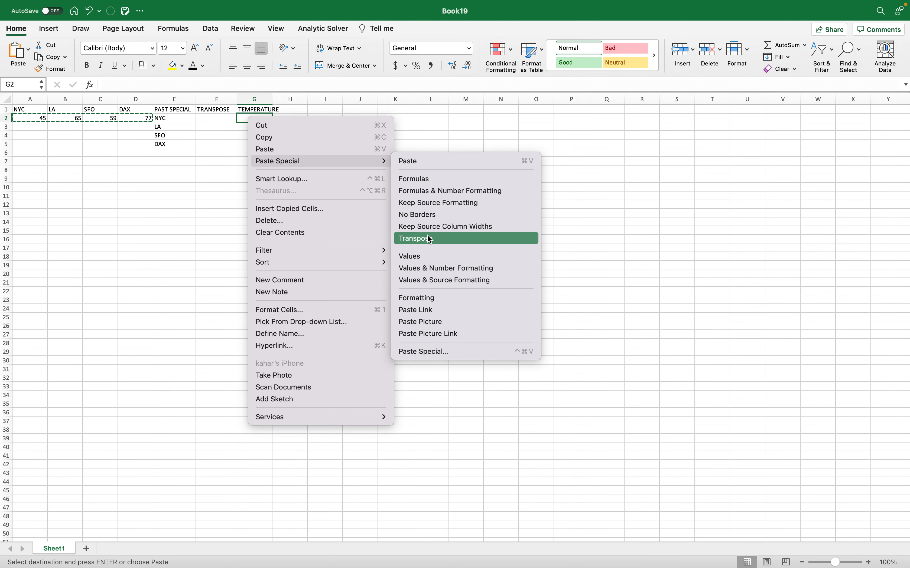
pyautogui.click(413, 239)
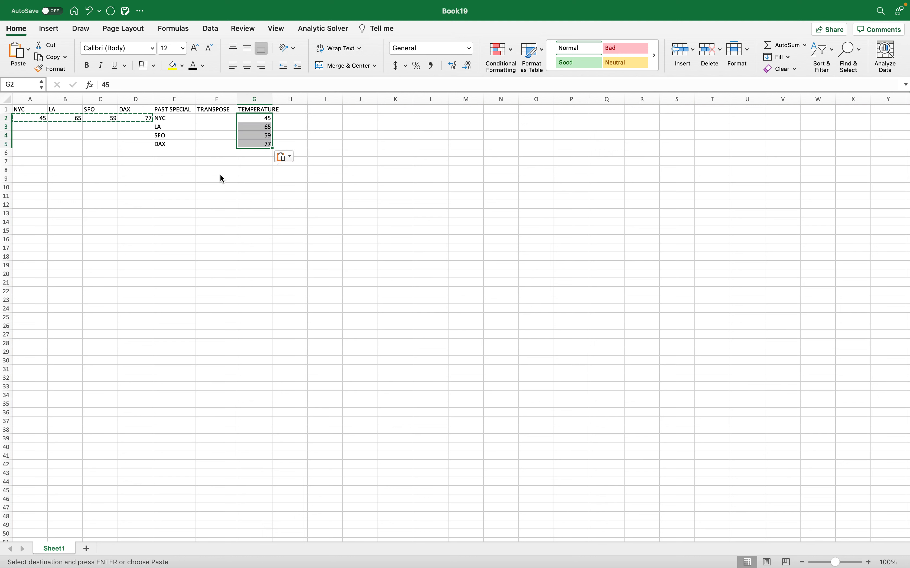
pyautogui.click(175, 184)
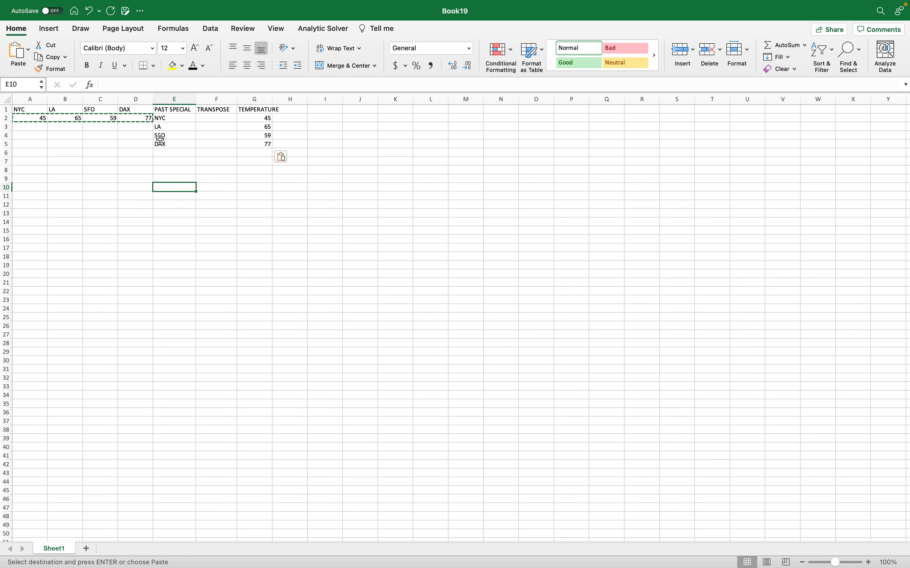
# Change the source city in A1 to NJ and its temperature in A2 to 56
pyautogui.click(25, 113)
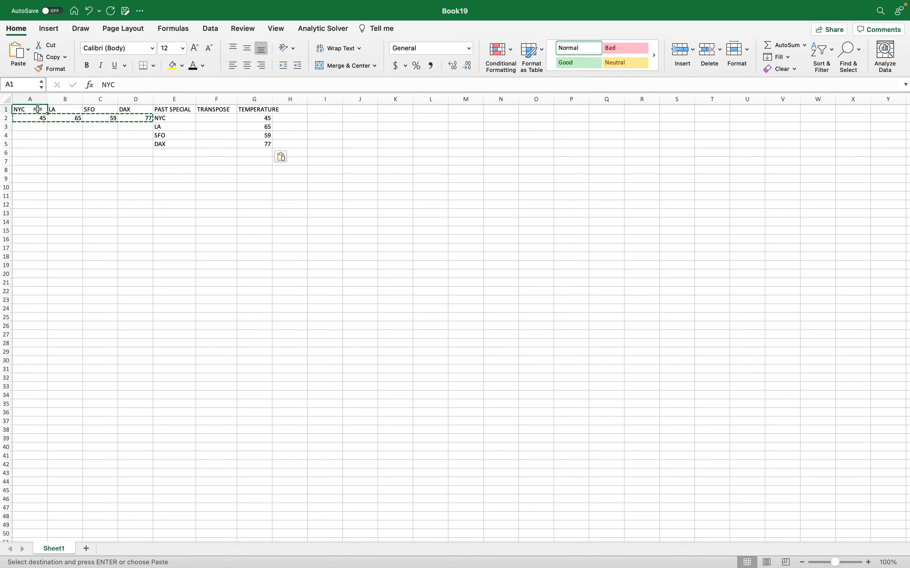
pyautogui.write('NJ')
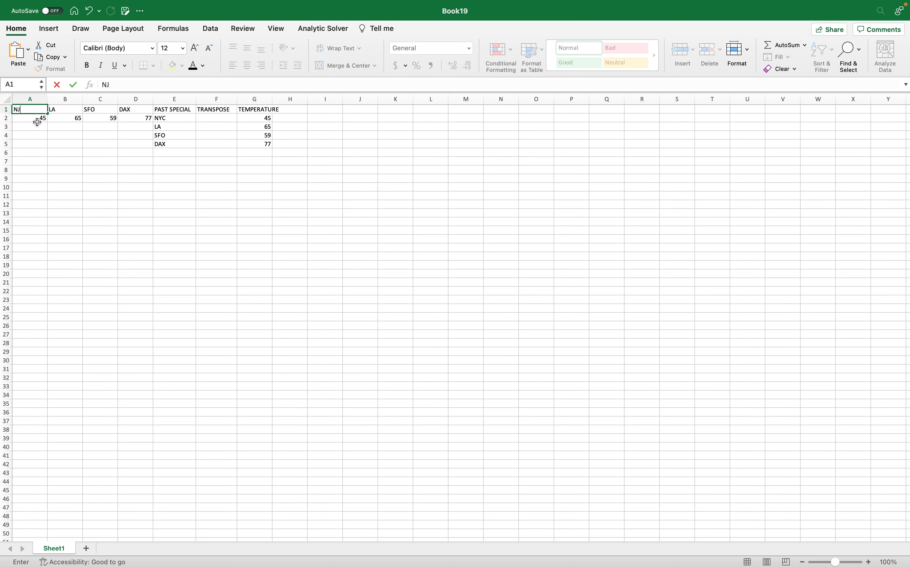
pyautogui.click(64, 134)
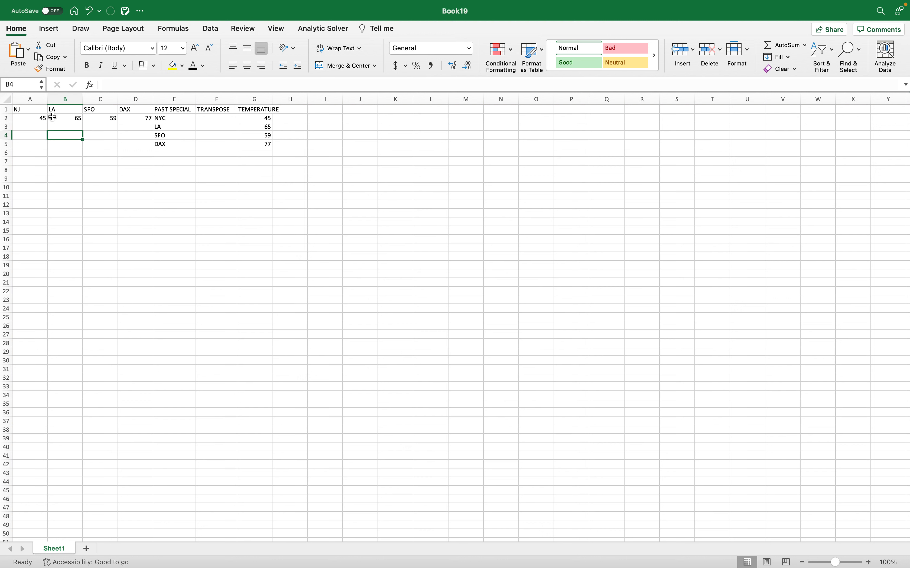
pyautogui.click(17, 110)
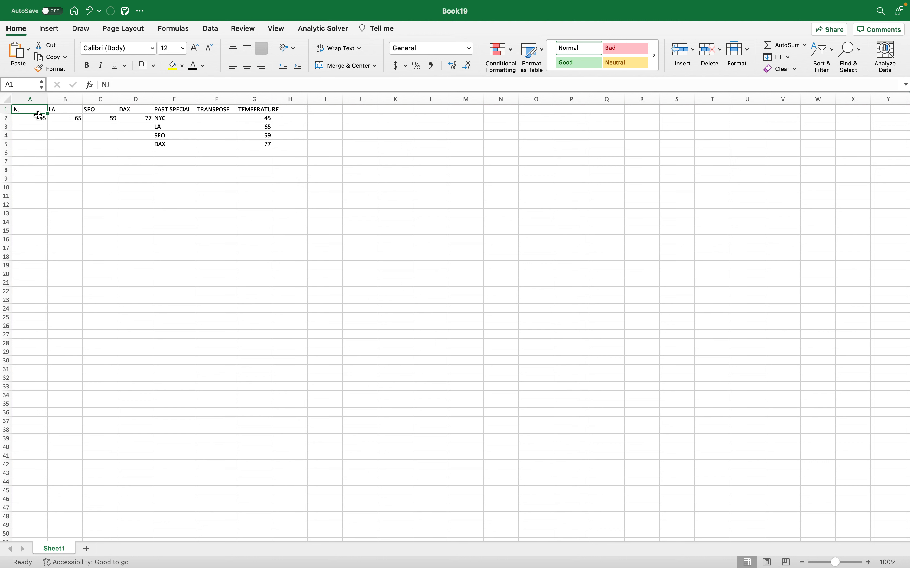
pyautogui.click(167, 119)
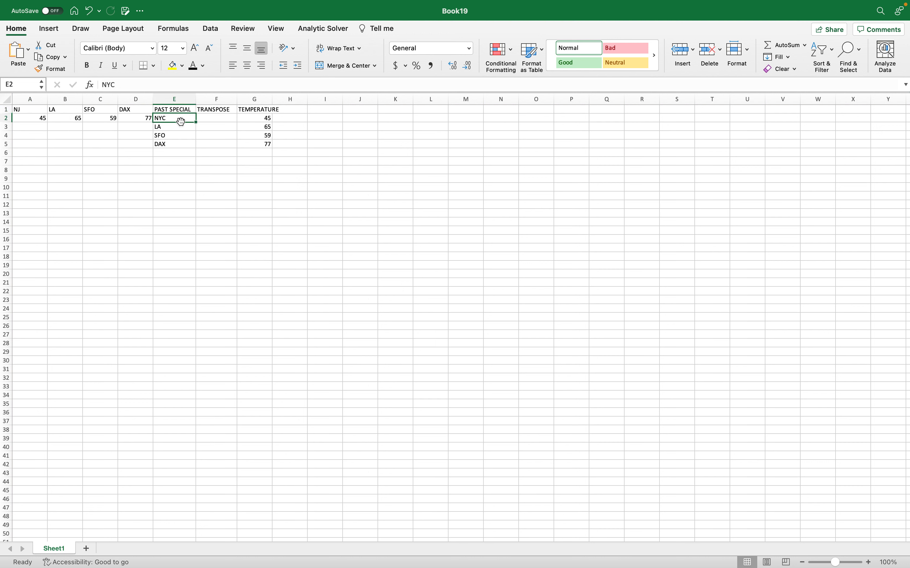
pyautogui.click(268, 119)
pyautogui.click(44, 119)
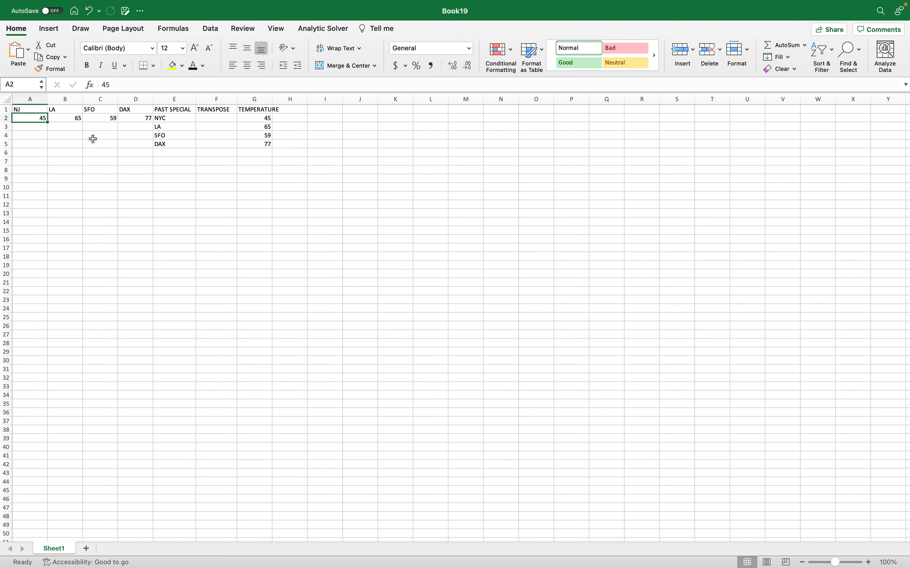
pyautogui.write('56')
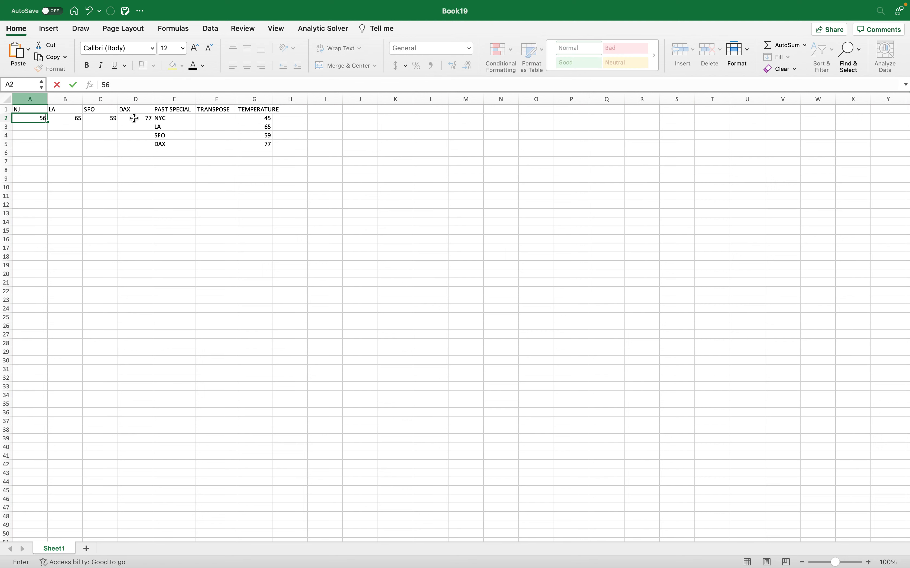
pyautogui.click(370, 263)
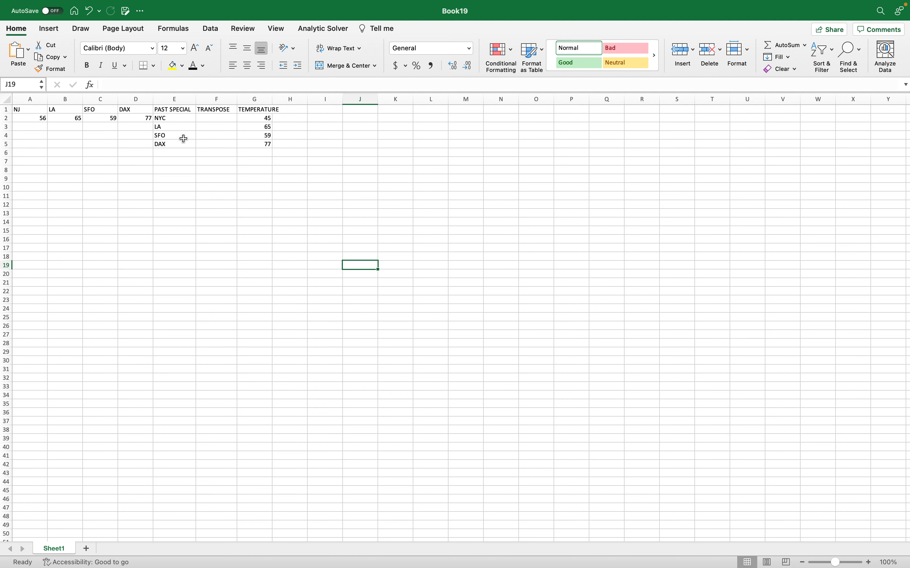
# Extend the header in F1 to TRANSPOSE FUNCTION and wrap its text
pyautogui.click(226, 111)
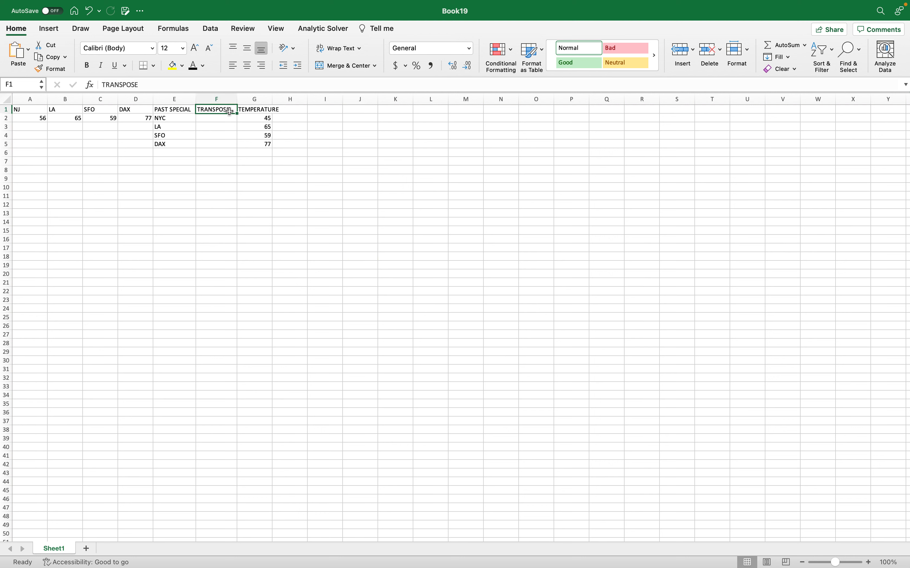
pyautogui.click(168, 87)
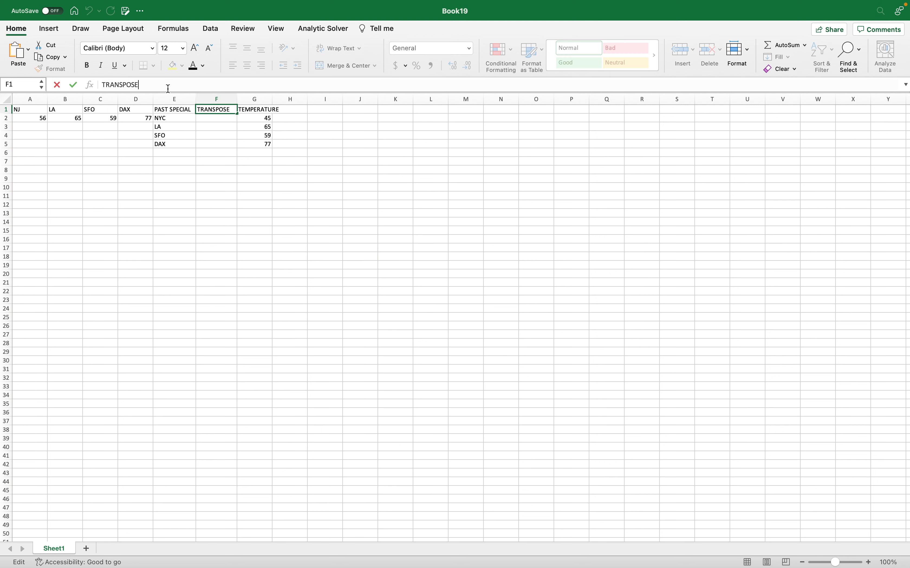
pyautogui.write('FU')
pyautogui.press('Return')
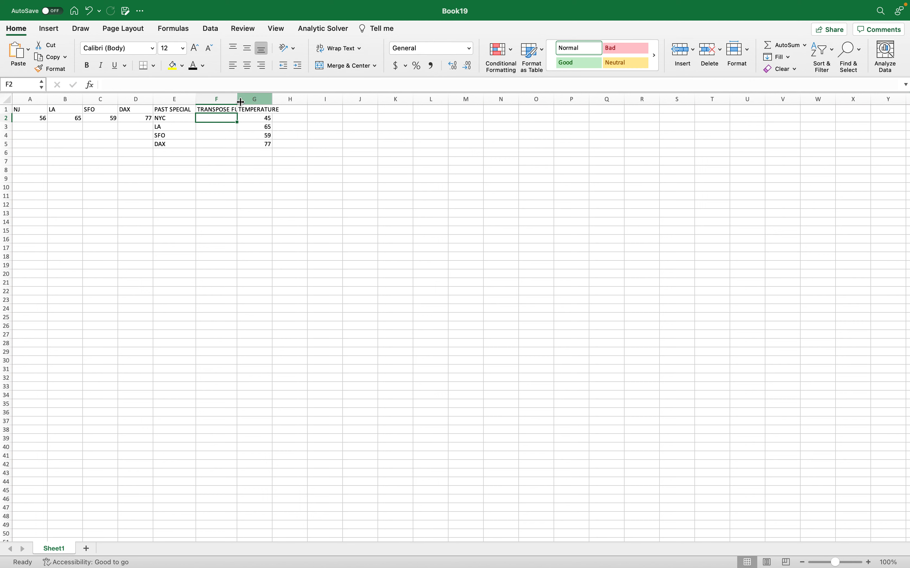
pyautogui.click(228, 110)
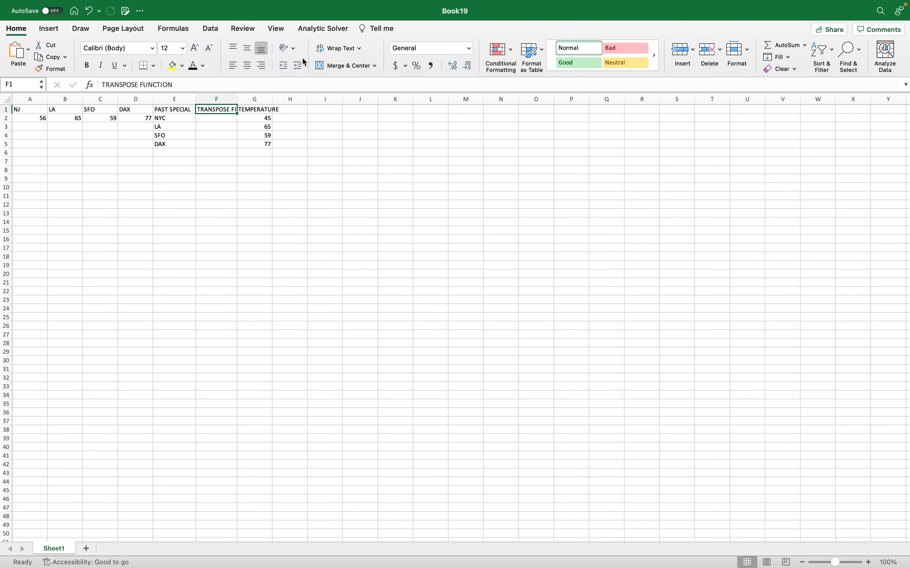
pyautogui.click(314, 56)
pyautogui.click(216, 137)
pyautogui.click(207, 129)
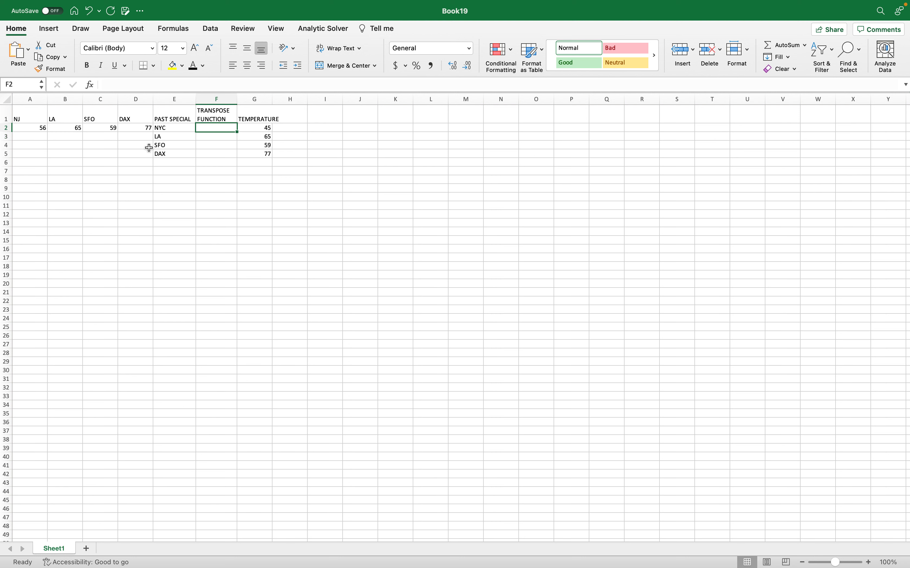
# Set the temperature in A2 to 45 and the city in A1 to NYC
pyautogui.click(30, 131)
pyautogui.write('45')
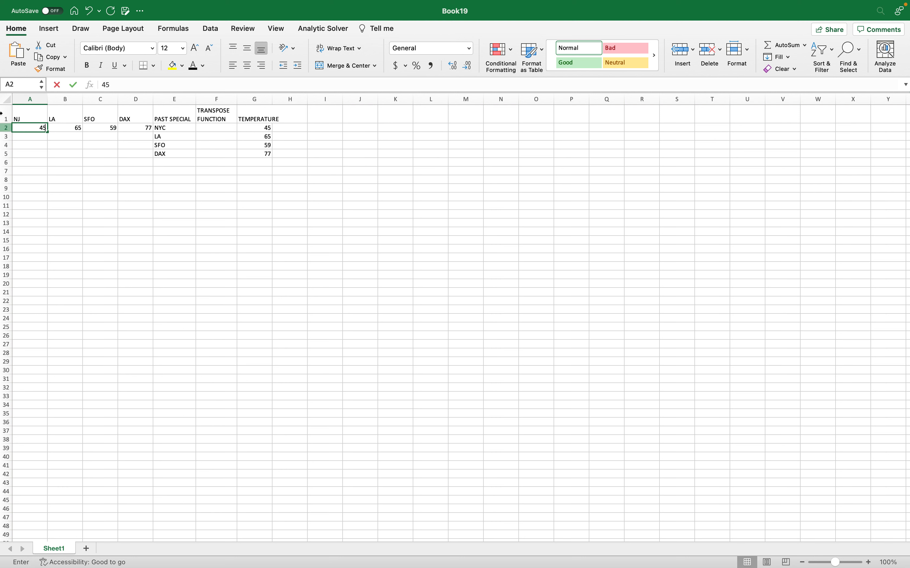
pyautogui.click(28, 120)
pyautogui.write('NYC')
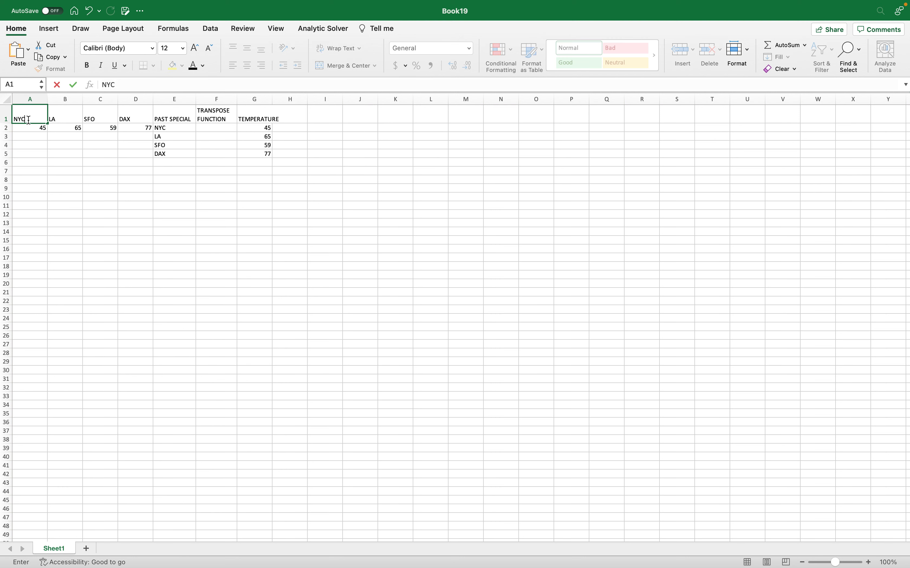
pyautogui.click(119, 215)
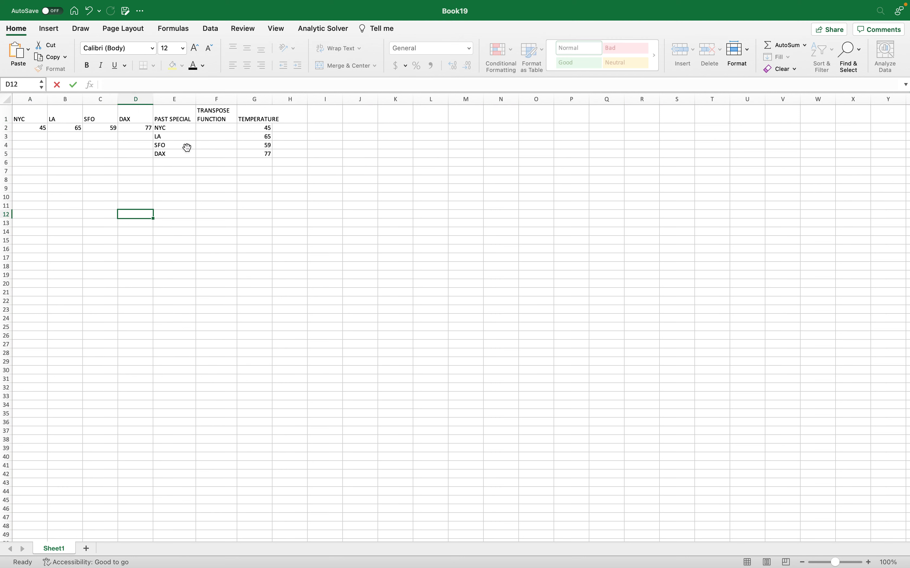
# Enter =TRANSPOSE(A1:D1) in F2 to list the cities vertically under the TRANSPOSE FUNCTION header
pyautogui.click(211, 128)
pyautogui.write('=trab')
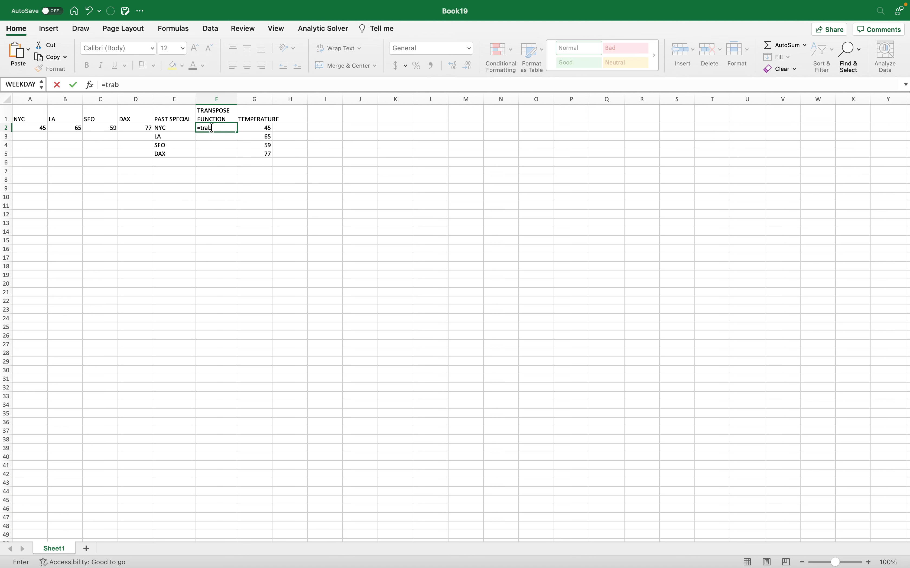
pyautogui.press('BackSpace')
pyautogui.doubleClick(237, 149)
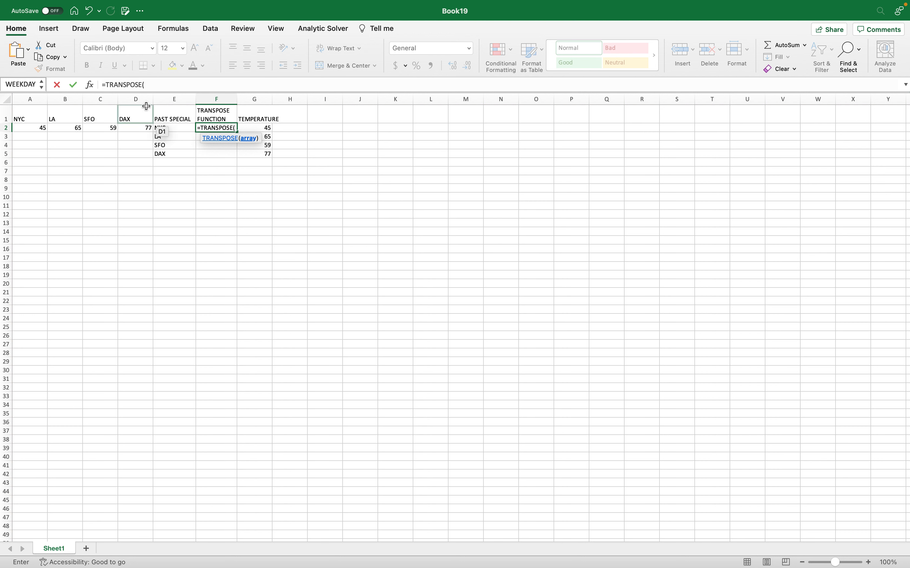
pyautogui.moveTo(23, 118); pyautogui.dragTo(119, 117)
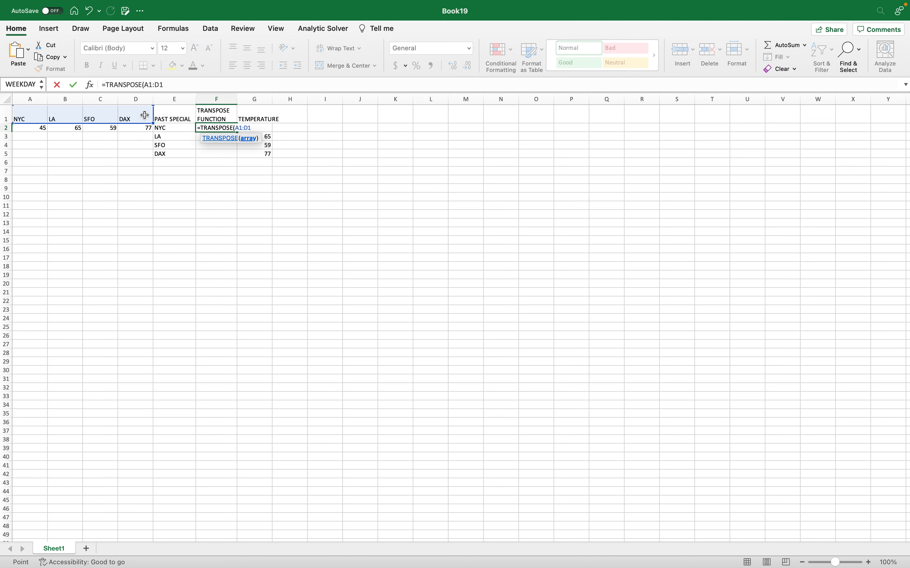
pyautogui.write(')')
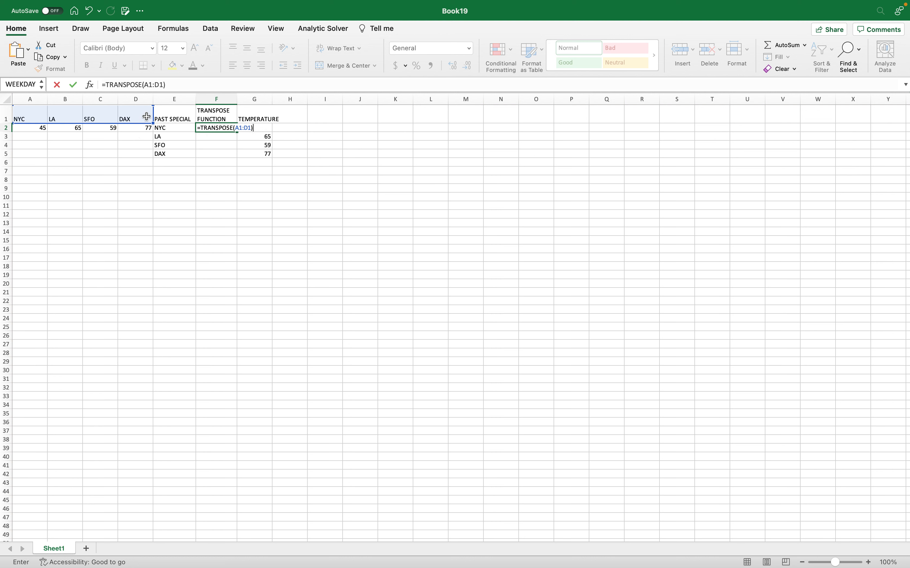
pyautogui.press('Return')
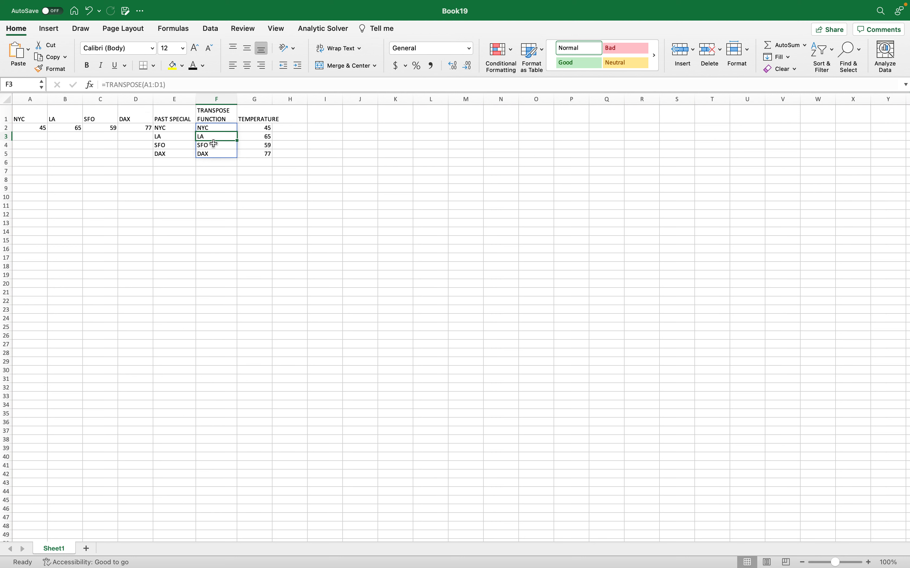
# Clear the pasted temperatures in G2:G5 and enter =TRANSPOSE(A2:D2) in G2 instead
pyautogui.moveTo(256, 130); pyautogui.dragTo(265, 160)
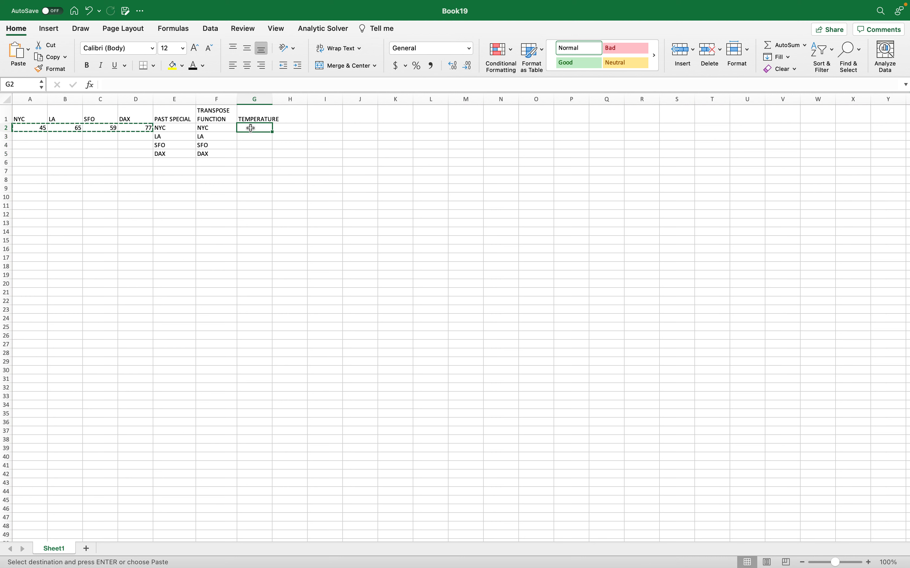
pyautogui.write('=t')
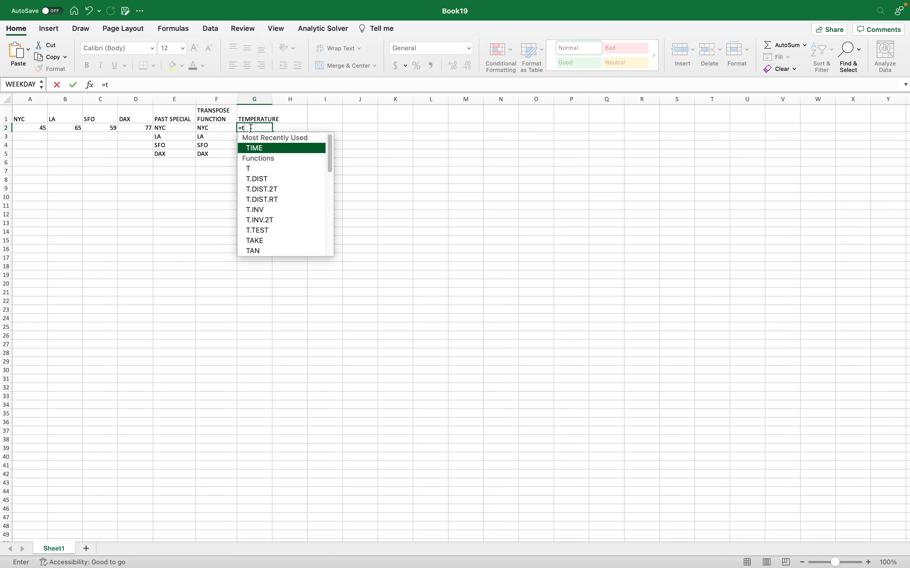
pyautogui.write('ran')
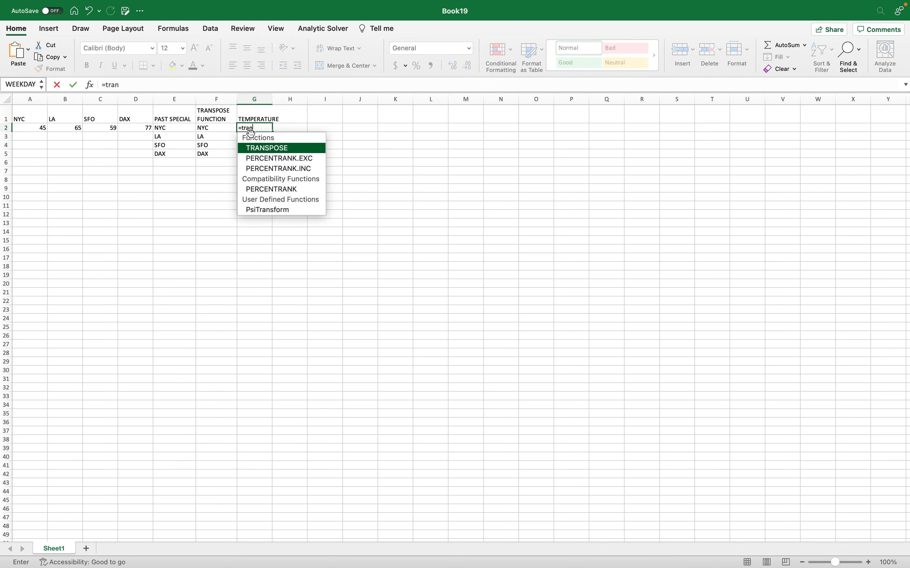
pyautogui.doubleClick(269, 149)
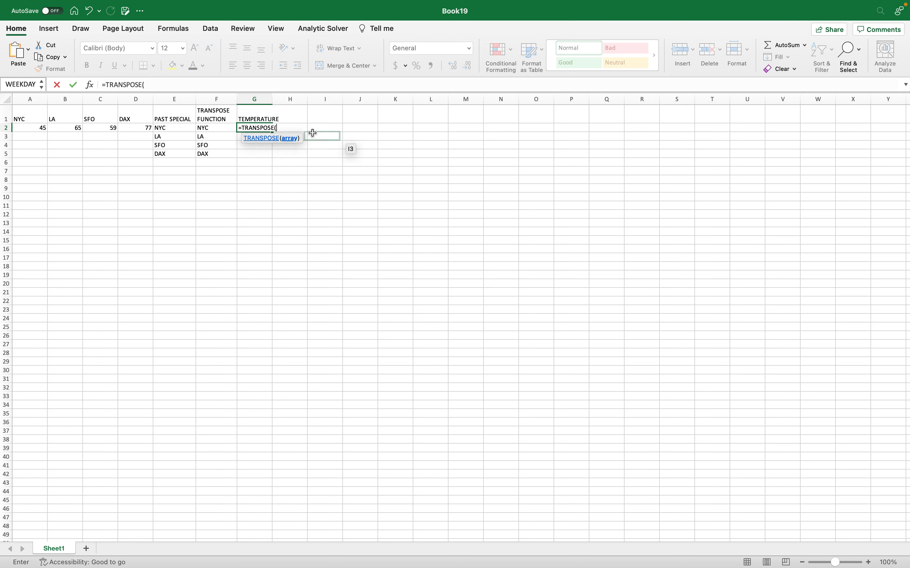
pyautogui.moveTo(43, 128); pyautogui.dragTo(132, 133)
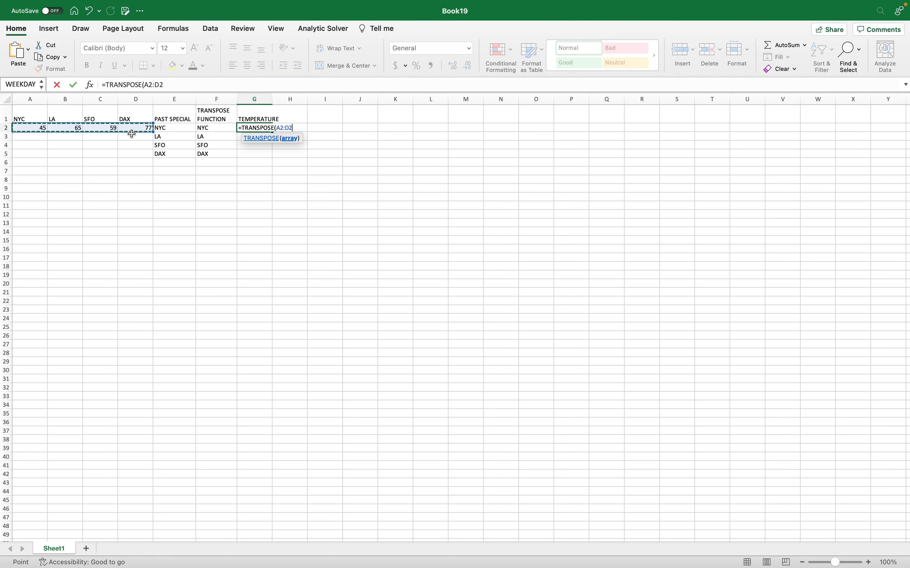
pyautogui.write(')')
pyautogui.press('Return')
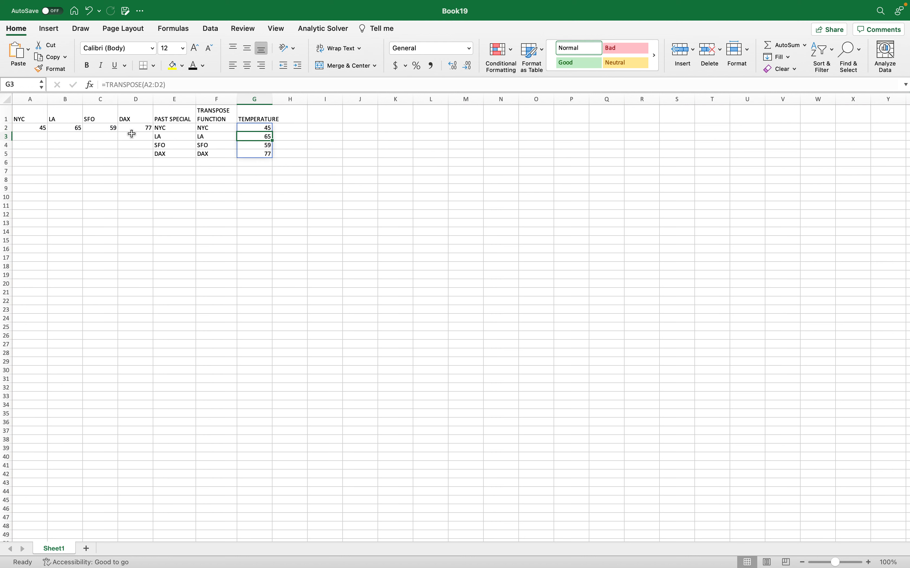
pyautogui.click(216, 187)
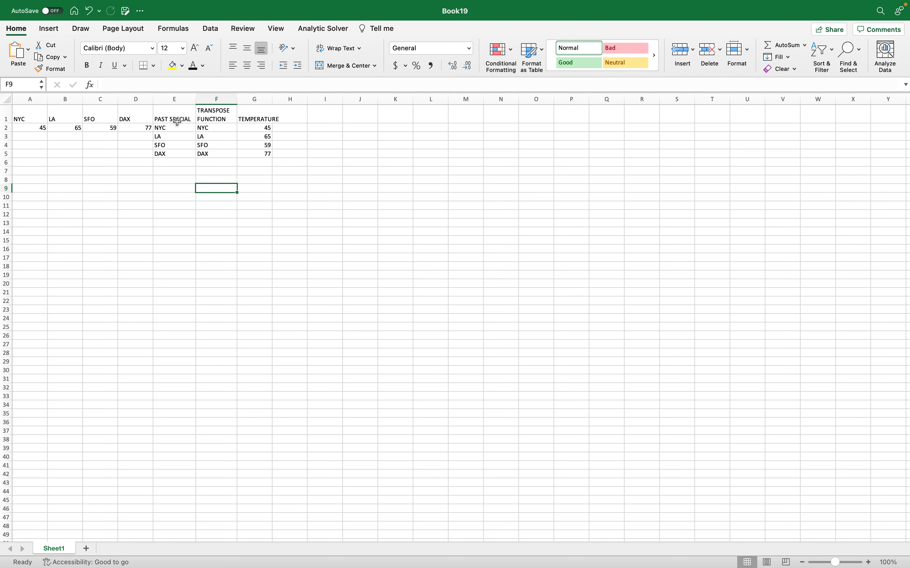
# Test the TRANSPOSE formulas by changing the source city in A1 to NJ and its temperature in A2 to 56
pyautogui.click(28, 119)
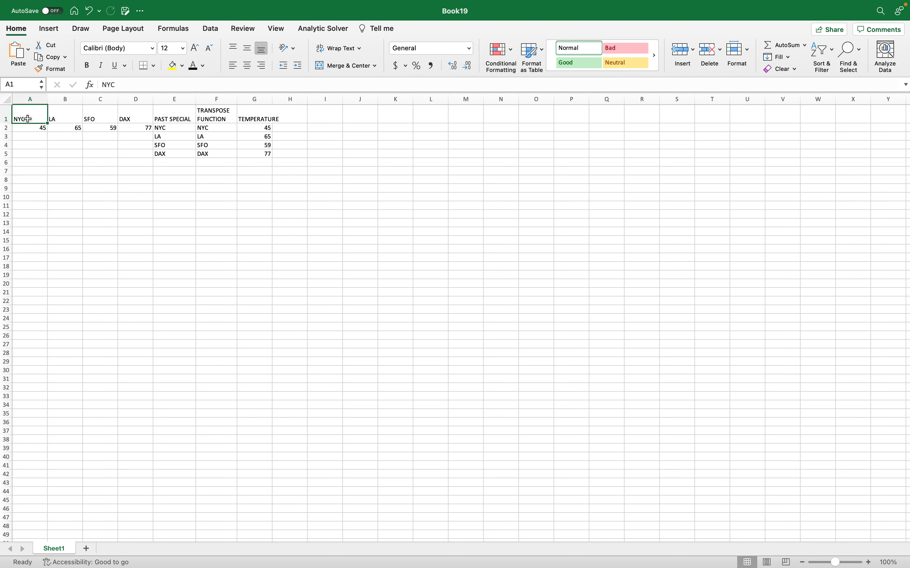
pyautogui.write('NJ')
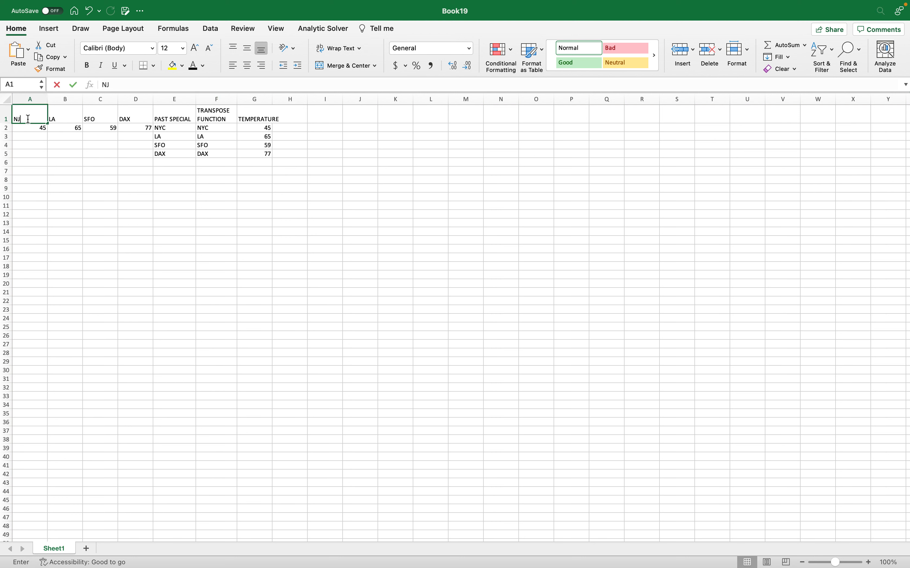
pyautogui.click(115, 263)
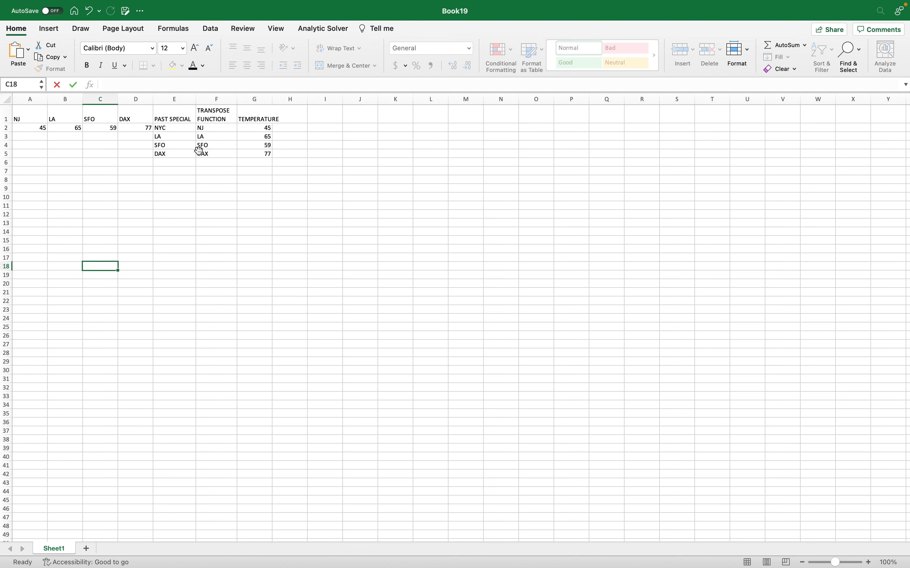
pyautogui.click(206, 129)
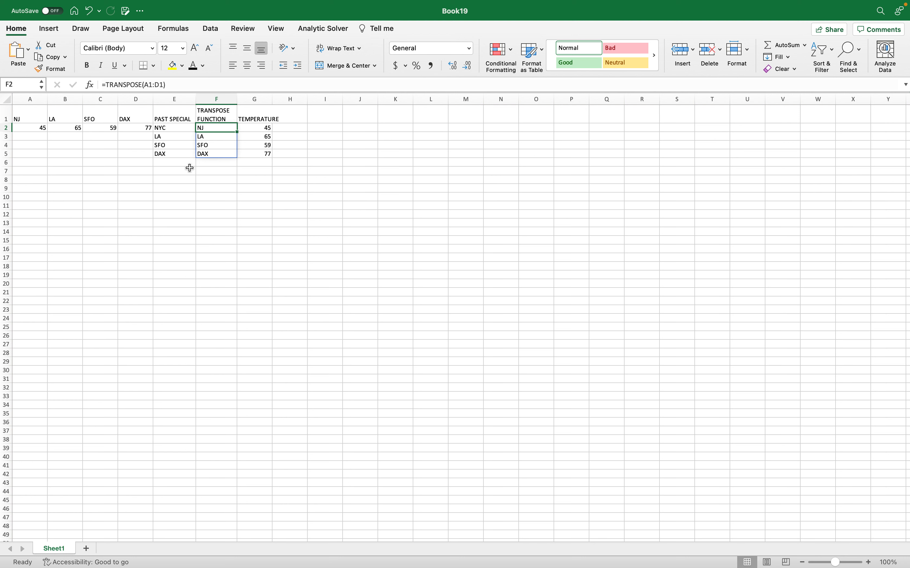
pyautogui.click(38, 127)
pyautogui.write('56')
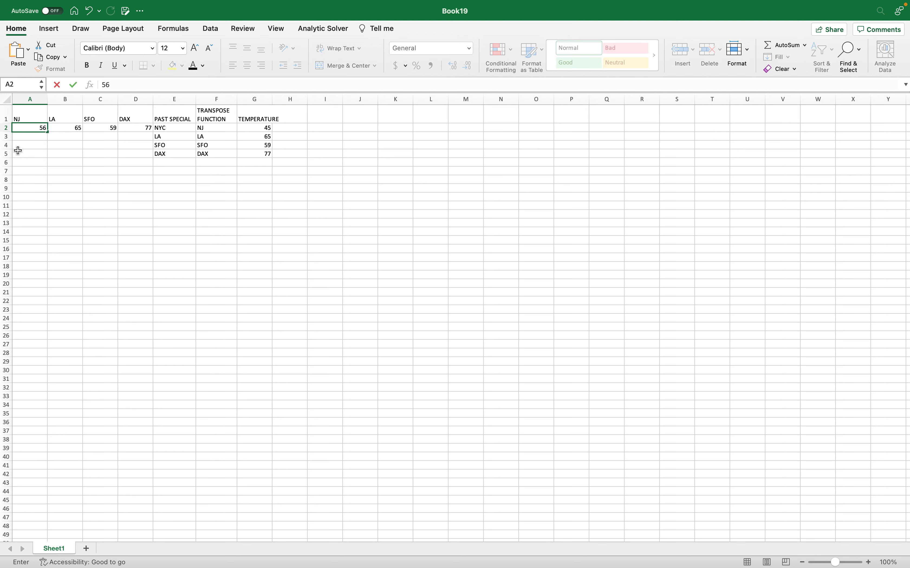
pyautogui.click(224, 175)
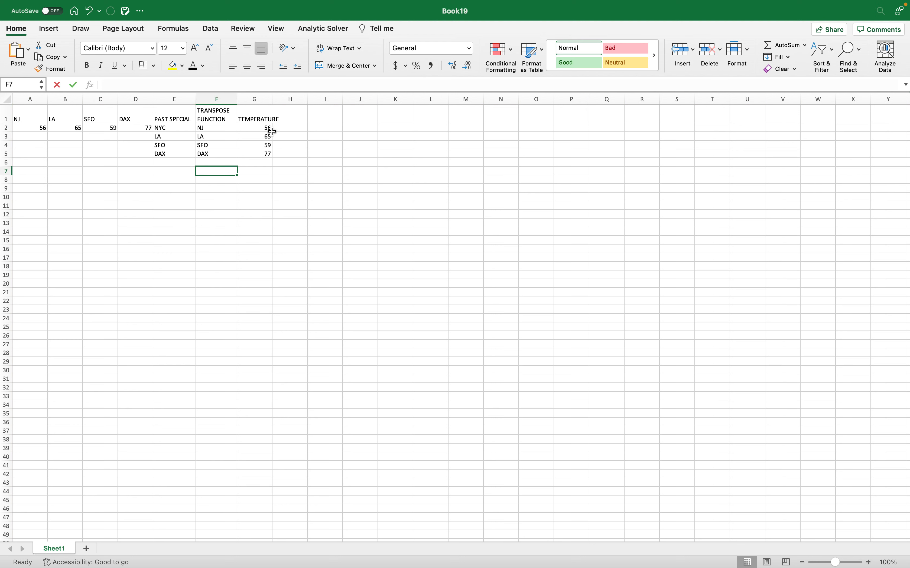